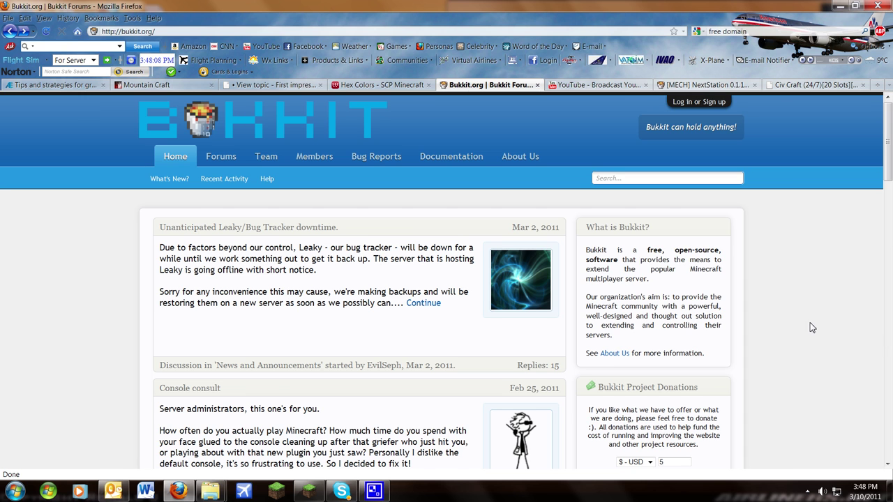
# - Open the Bukkit documentation wiki from the Bukkit site
pyautogui.scroll(-7, 798, 327)
pyautogui.scroll(2, 798, 327)
pyautogui.scroll(5, 797, 327)
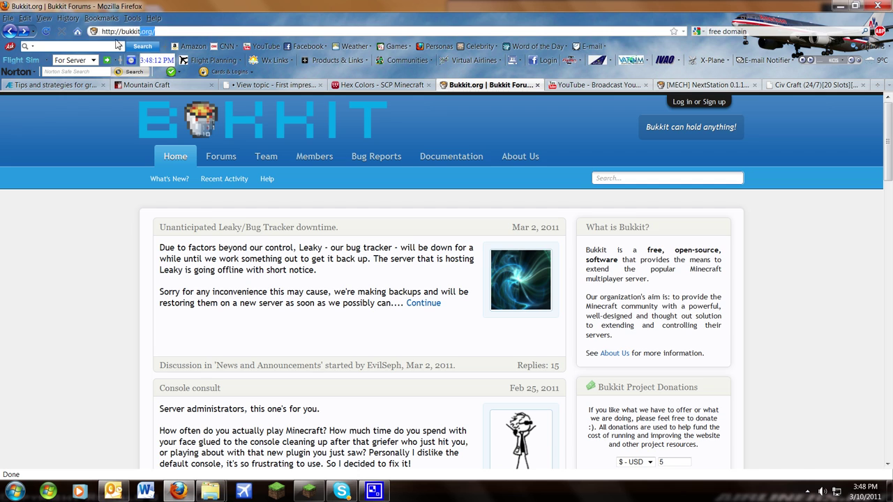
pyautogui.click(150, 31)
pyautogui.click(182, 35)
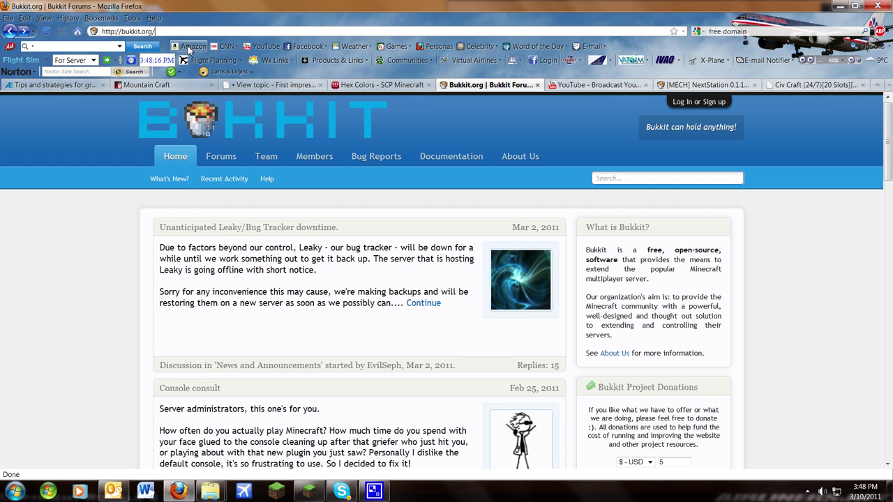
pyautogui.click(434, 160)
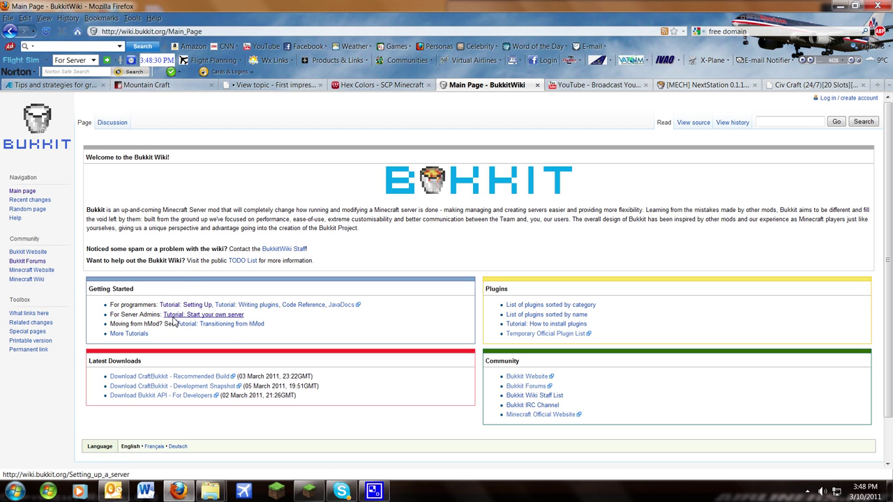
# - Open 'Tutorial: Start your own server' and dismiss the CraftBukkit snapshot jar download prompt
pyautogui.click(173, 318)
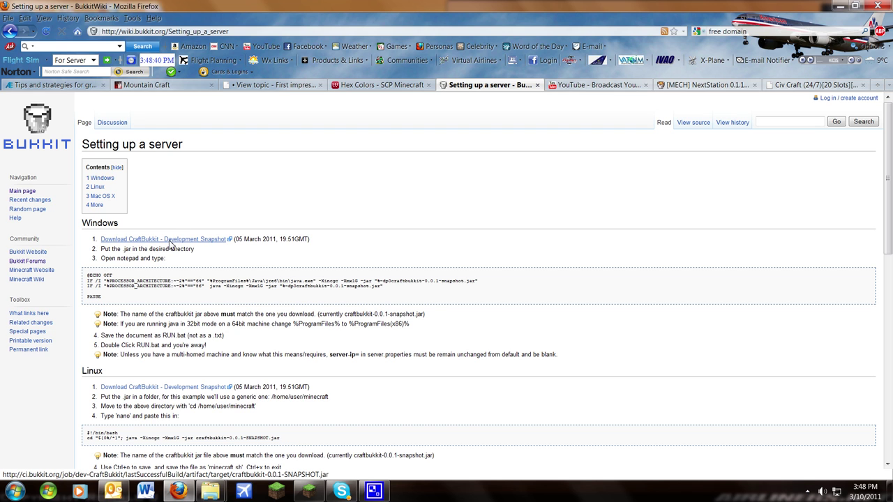
pyautogui.click(170, 242)
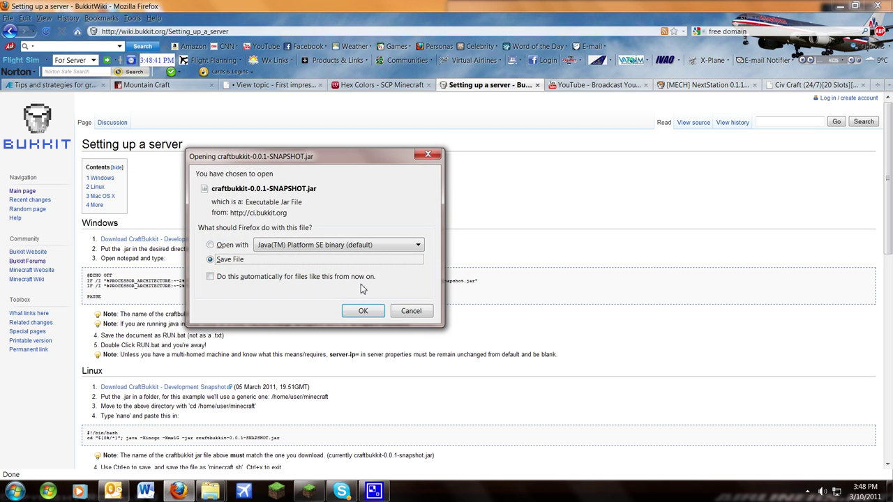
pyautogui.click(412, 312)
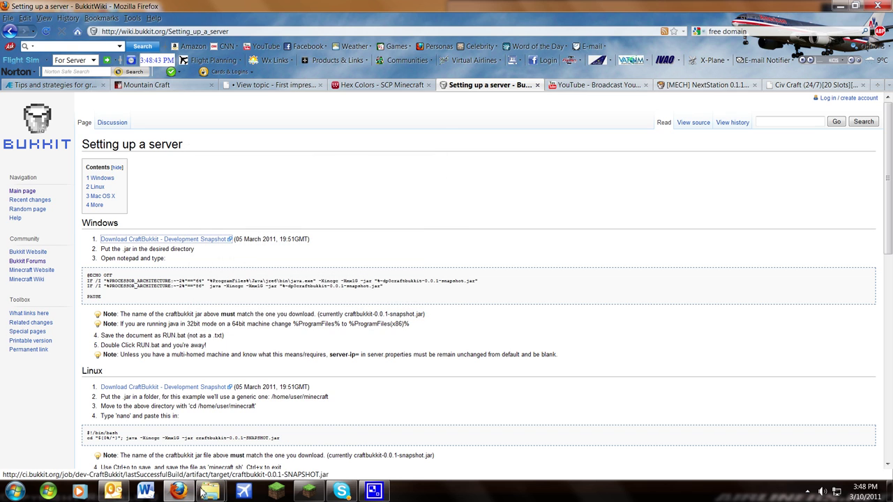
# - Go from Downloads into the Server Tutorial folder holding the CraftBukkit jar
pyautogui.moveTo(206, 492)
pyautogui.click(160, 429)
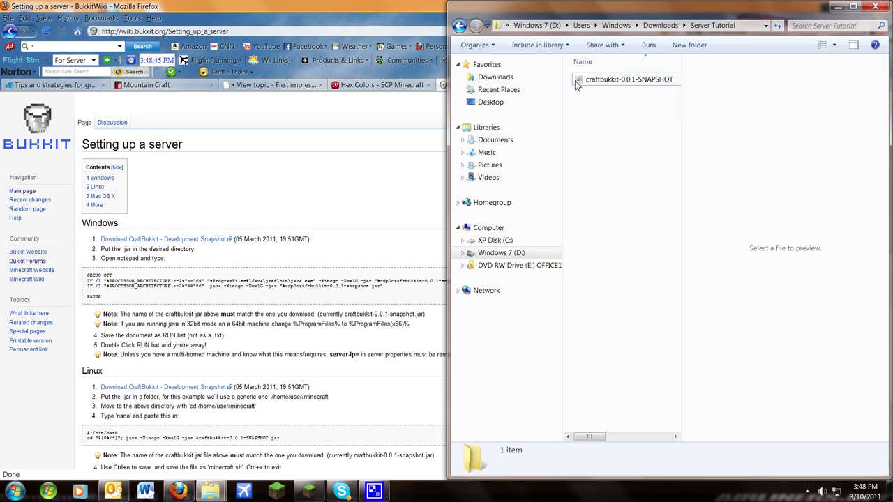
pyautogui.click(660, 25)
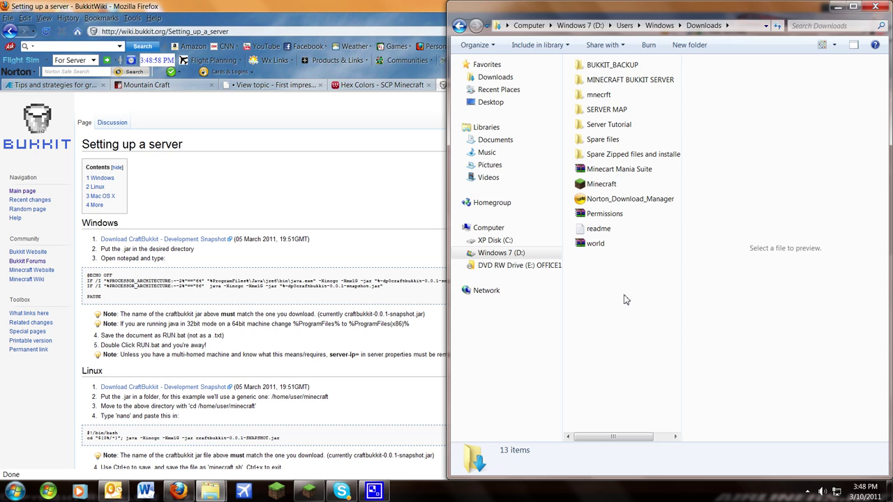
pyautogui.moveTo(614, 312); pyautogui.dragTo(584, 293)
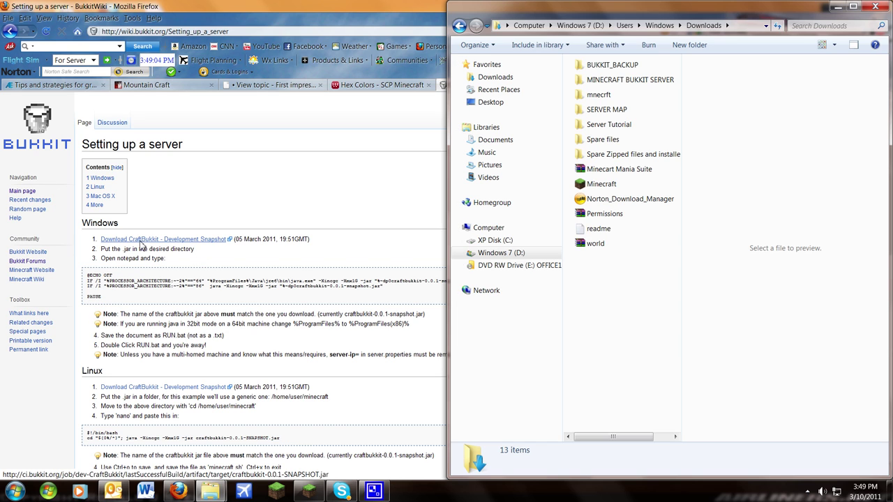
pyautogui.doubleClick(599, 125)
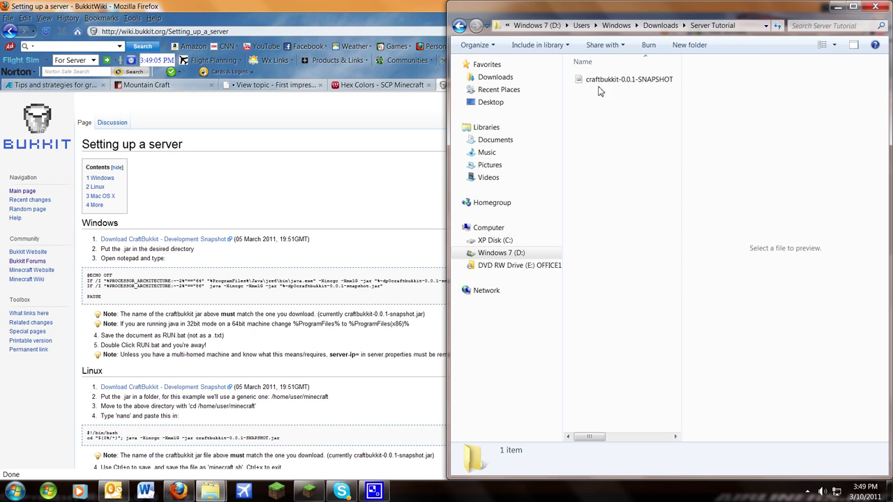
pyautogui.click(614, 81)
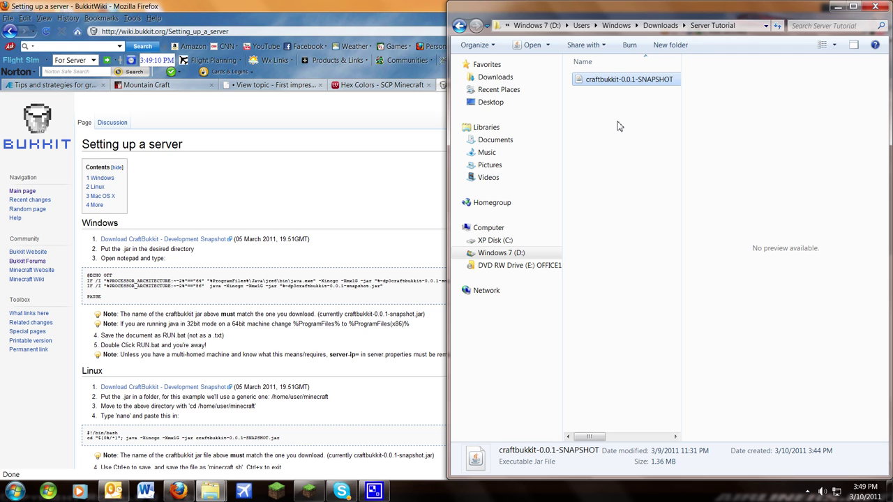
pyautogui.click(618, 122)
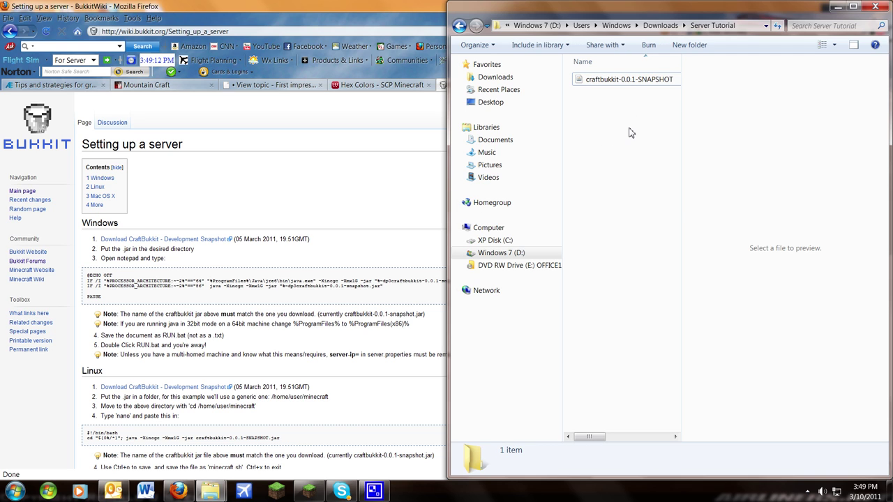
# - Create a blank text file there, keeping the default name New Text Document
pyautogui.rightClick(630, 132)
pyautogui.moveTo(668, 251)
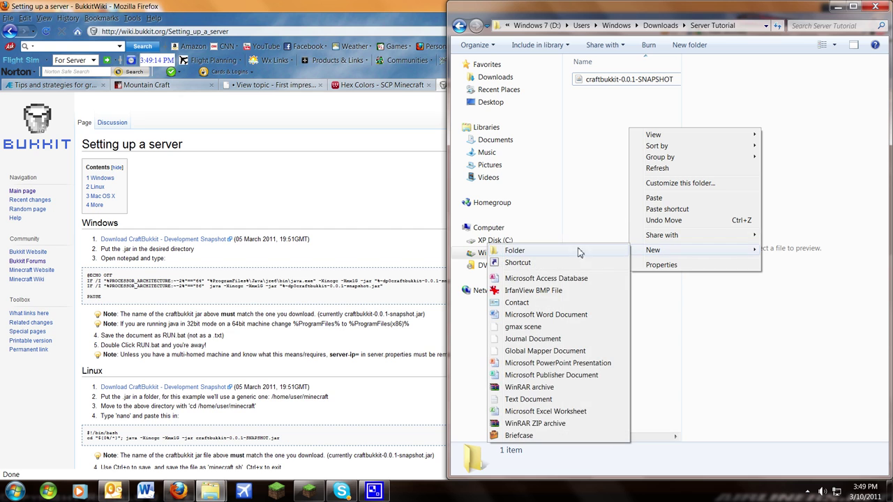
pyautogui.click(528, 399)
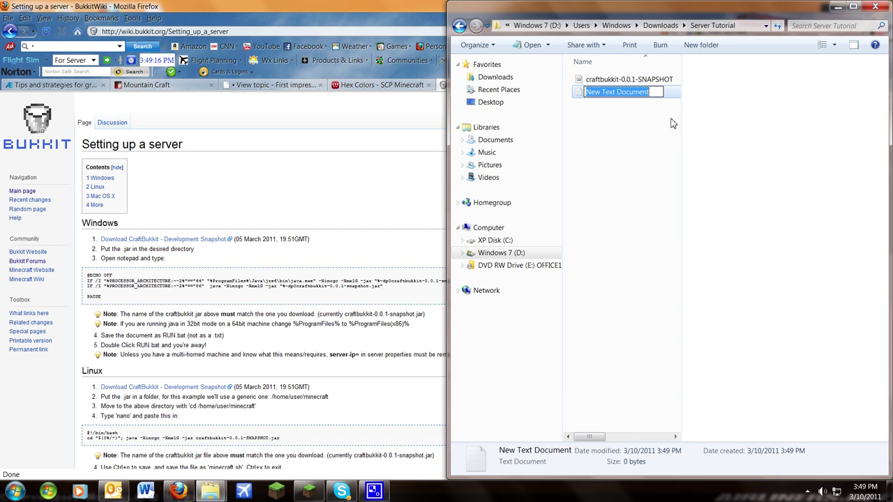
pyautogui.click(642, 140)
pyautogui.click(604, 92)
pyautogui.rightClick(604, 92)
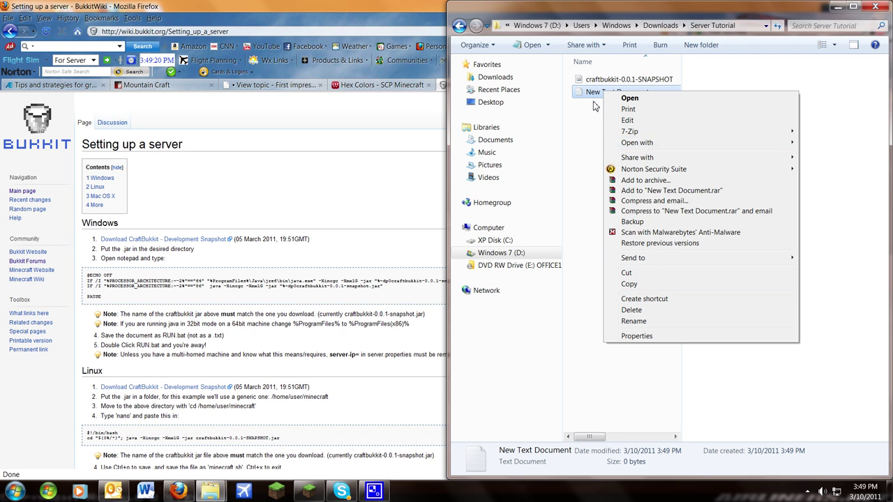
pyautogui.doubleClick(586, 93)
pyautogui.moveTo(336, 121); pyautogui.dragTo(892, 140)
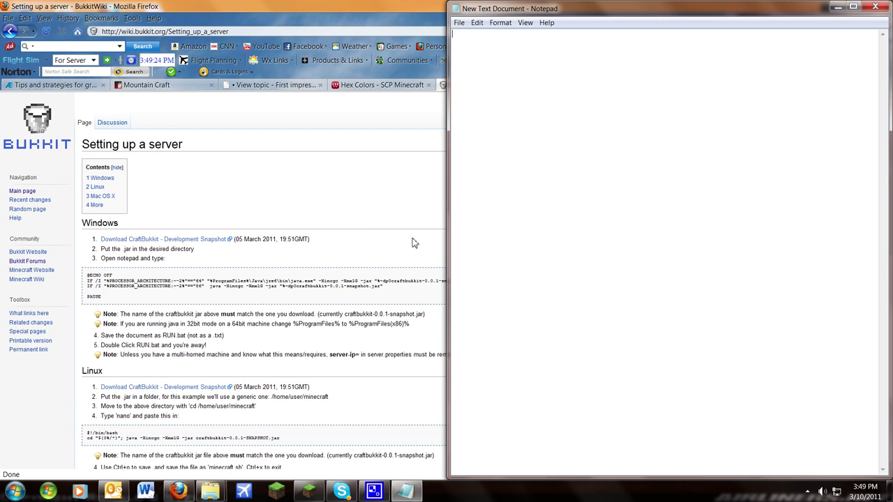
pyautogui.moveTo(239, 298); pyautogui.dragTo(84, 278)
pyautogui.hotkey('ctrl', 'c')
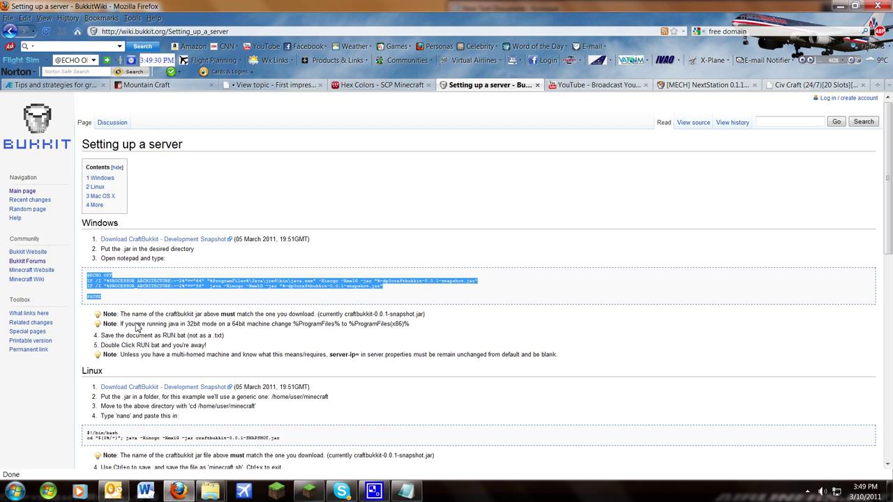
pyautogui.click(405, 493)
pyautogui.hotkey('ctrl', 'v')
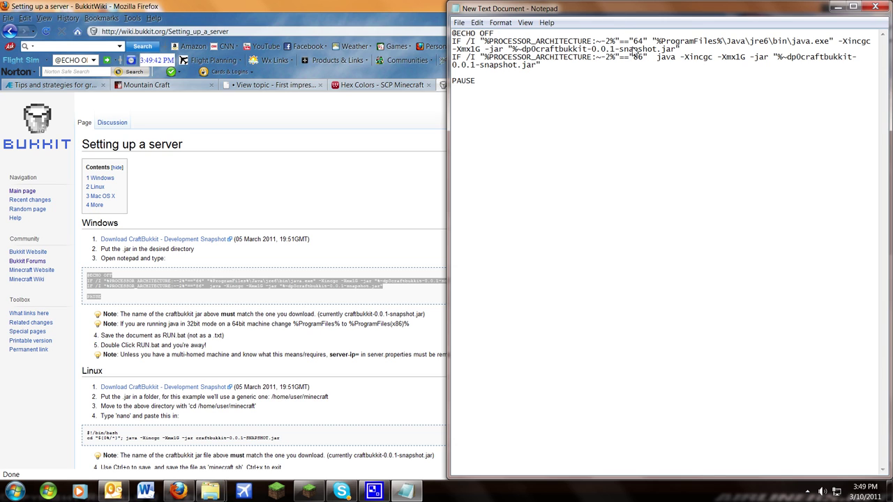
pyautogui.moveTo(656, 44); pyautogui.dragTo(827, 45)
pyautogui.click(753, 60)
# - Replace the Java path in the first IF line with '(file location)\java.exe'
pyautogui.moveTo(789, 43); pyautogui.dragTo(659, 47)
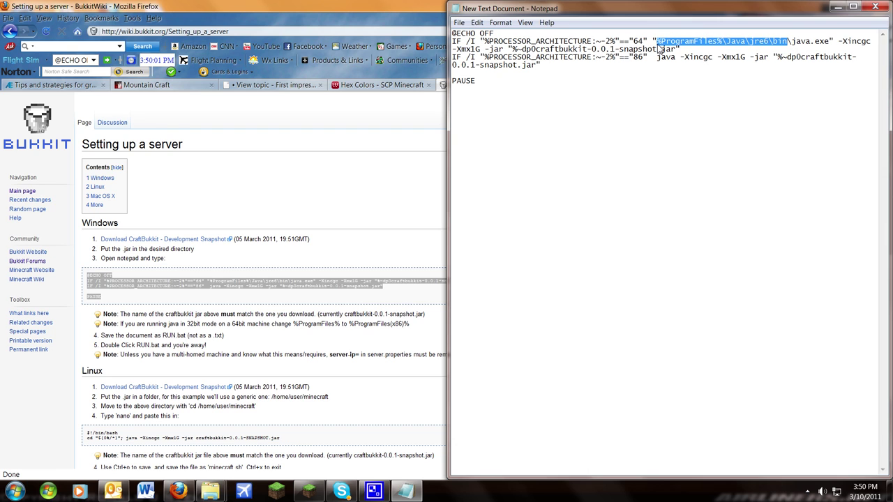
pyautogui.press('Delete')
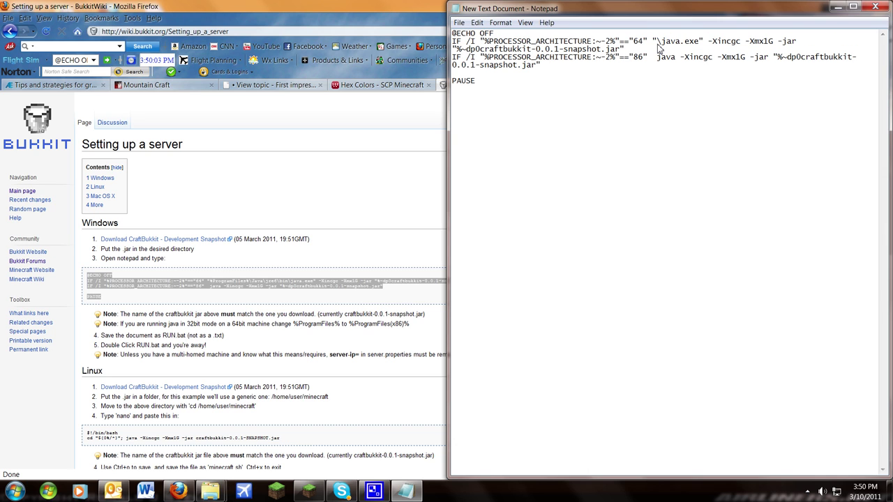
pyautogui.write('(file lov')
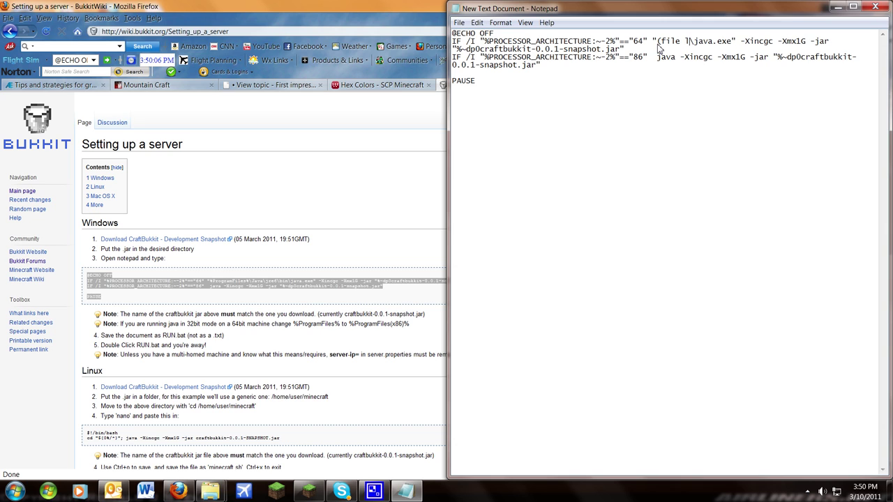
pyautogui.press('BackSpace')
pyautogui.write('cation)_')
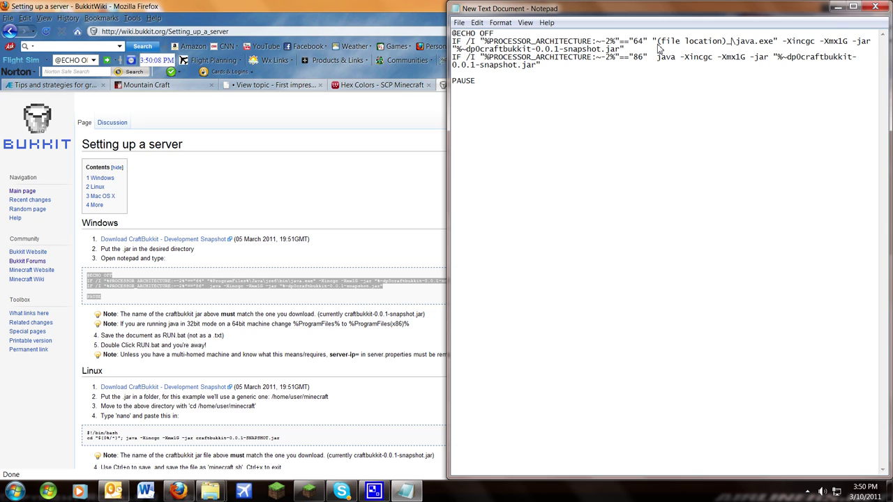
pyautogui.press('BackSpace')
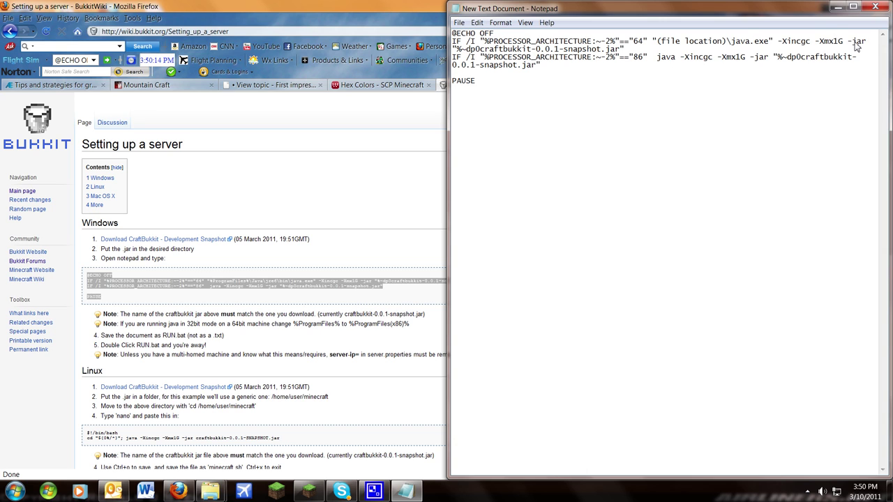
pyautogui.moveTo(850, 41); pyautogui.dragTo(632, 57)
pyautogui.click(636, 57)
# - Snap Server Tutorial to the left half beside Notepad and check the craftbukkit-0.0.1-SNAPSHOT jar name
pyautogui.moveTo(621, 51); pyautogui.dragTo(550, 51)
pyautogui.moveTo(210, 491)
pyautogui.click(162, 430)
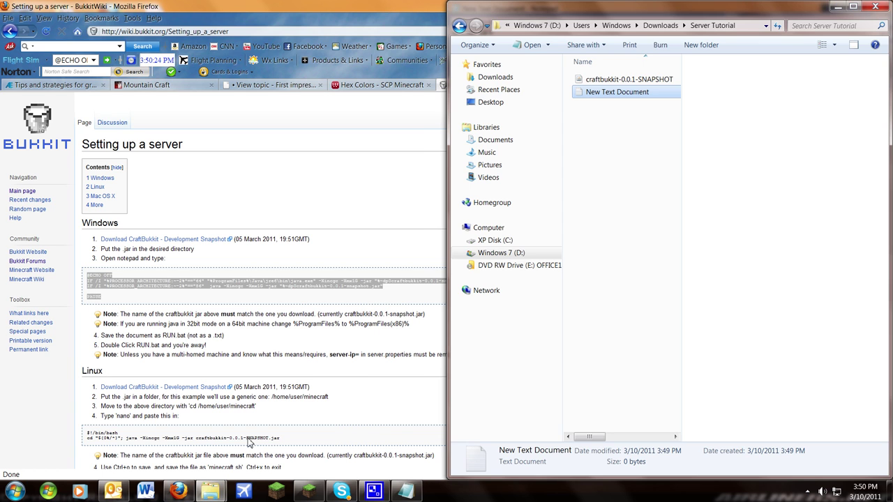
pyautogui.moveTo(617, 10); pyautogui.dragTo(2, 14)
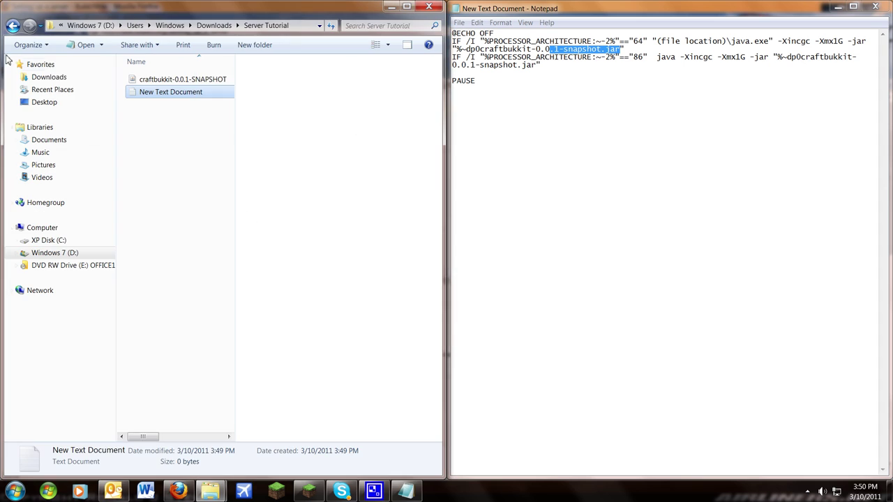
pyautogui.click(159, 81)
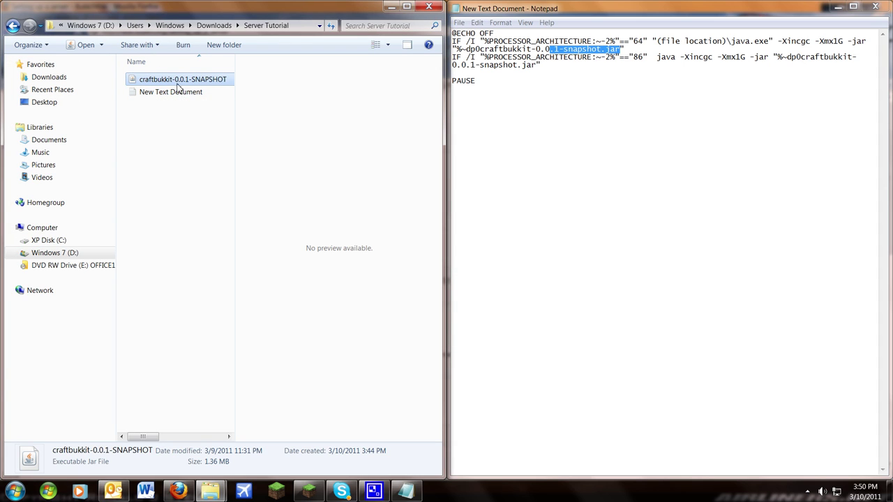
pyautogui.click(482, 57)
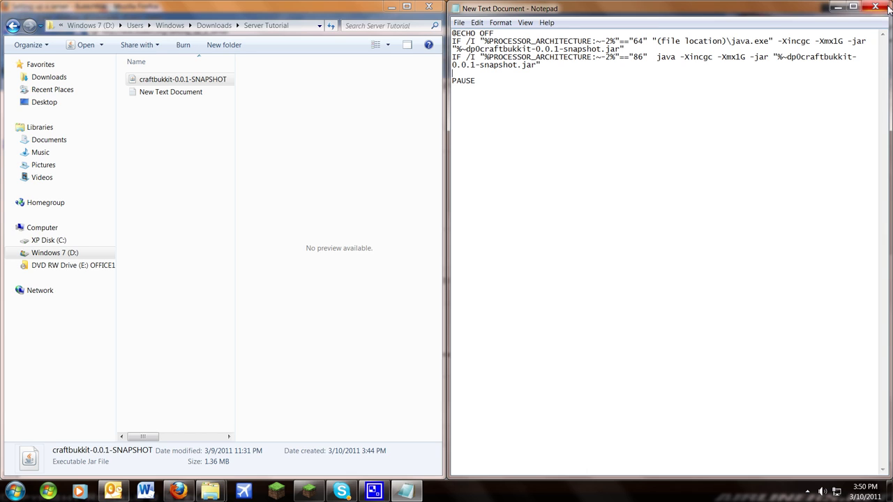
# - Save the script as run.bat with Save as type set to All Files
pyautogui.click(460, 22)
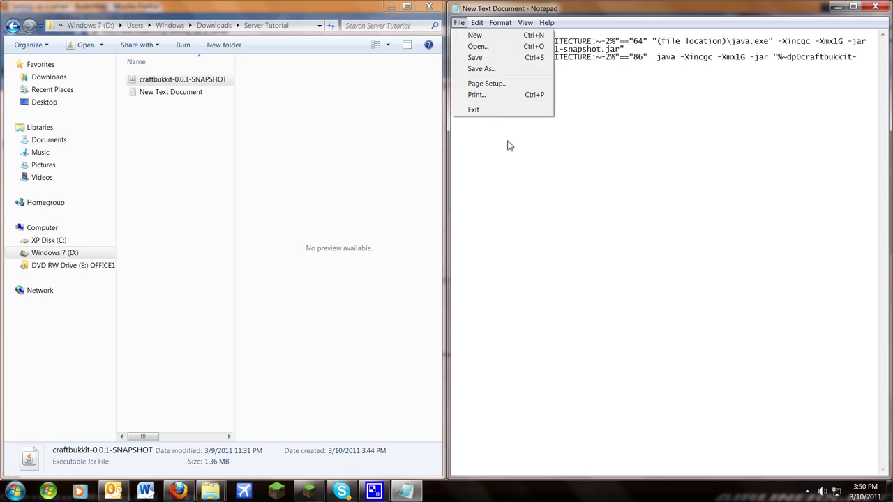
pyautogui.click(479, 71)
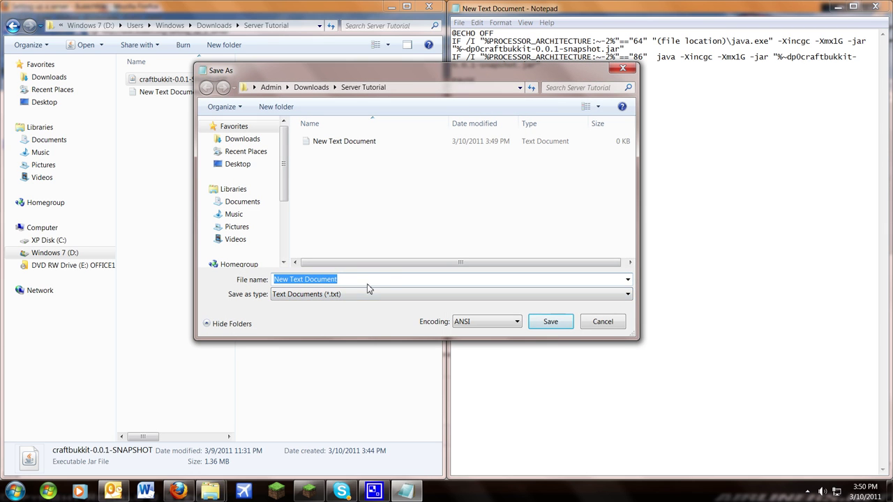
pyautogui.write('run.bat')
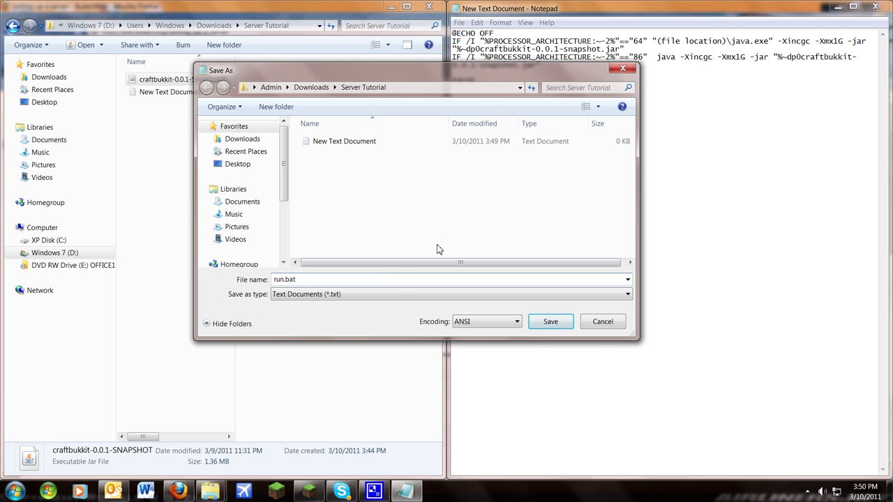
pyautogui.click(349, 294)
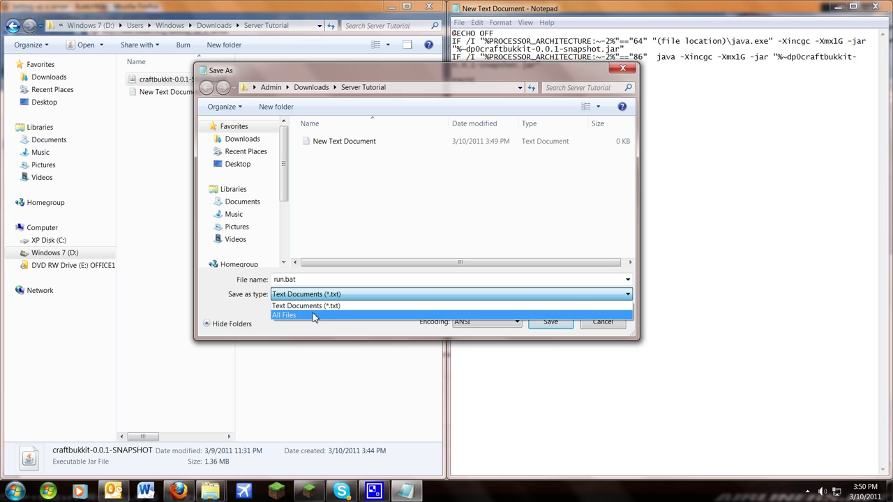
pyautogui.click(284, 315)
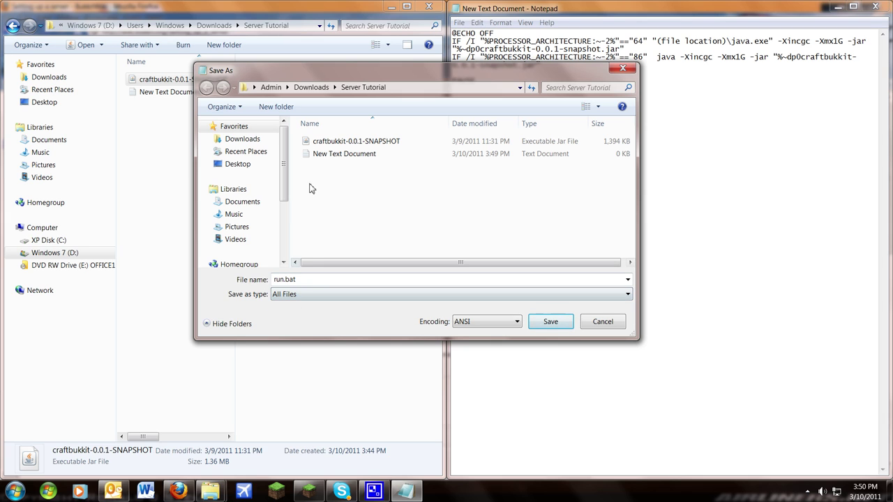
pyautogui.click(557, 329)
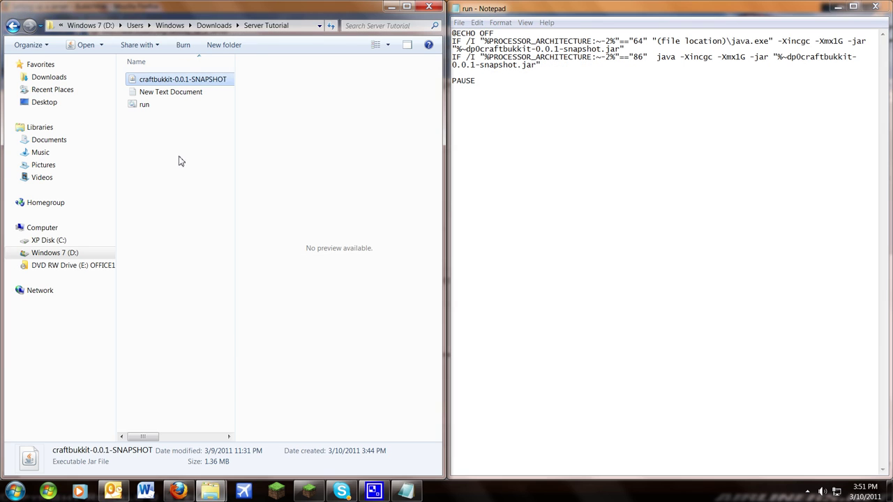
# - Copy the existing Run batch file from the MINECRAFT BUKKIT SERVER folder
pyautogui.click(151, 111)
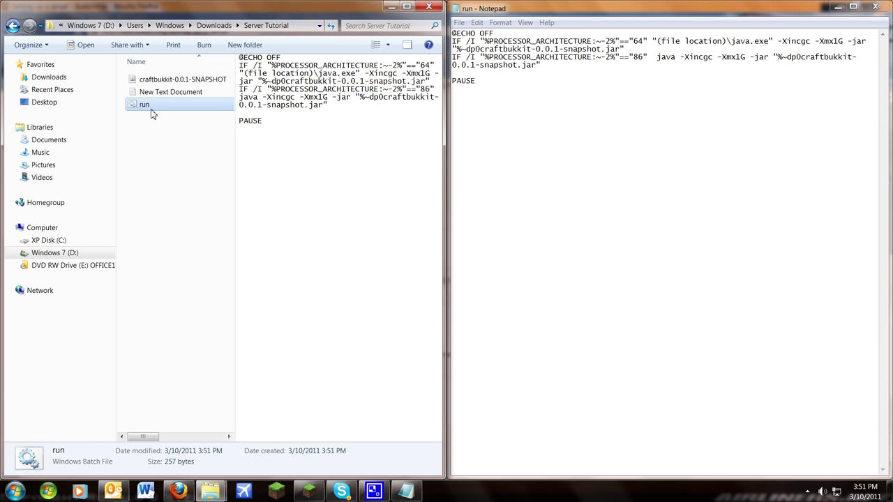
pyautogui.press('BackSpace')
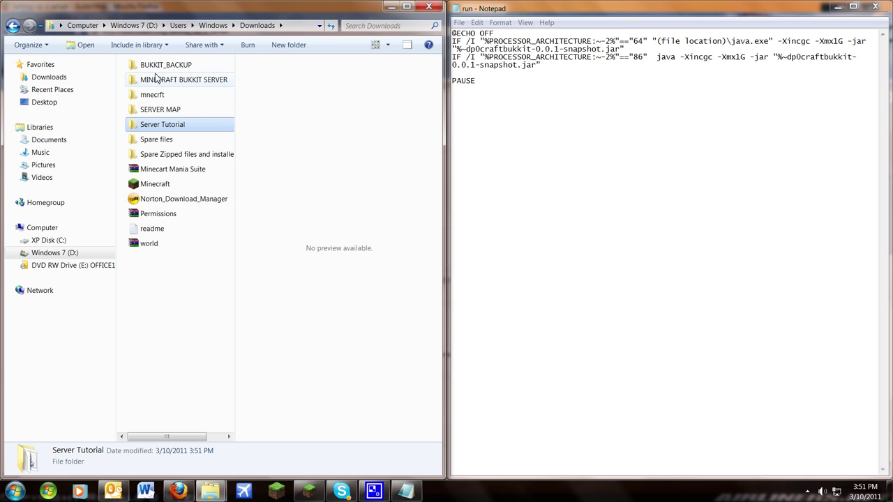
pyautogui.doubleClick(154, 79)
pyautogui.click(150, 180)
pyautogui.rightClick(150, 181)
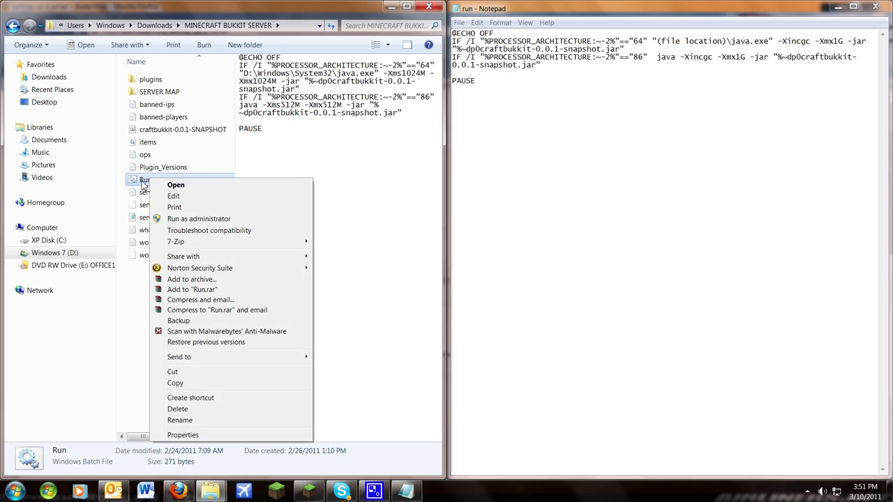
pyautogui.click(167, 384)
# - Return to the Server Tutorial folder and select the newly saved run file
pyautogui.press('BackSpace')
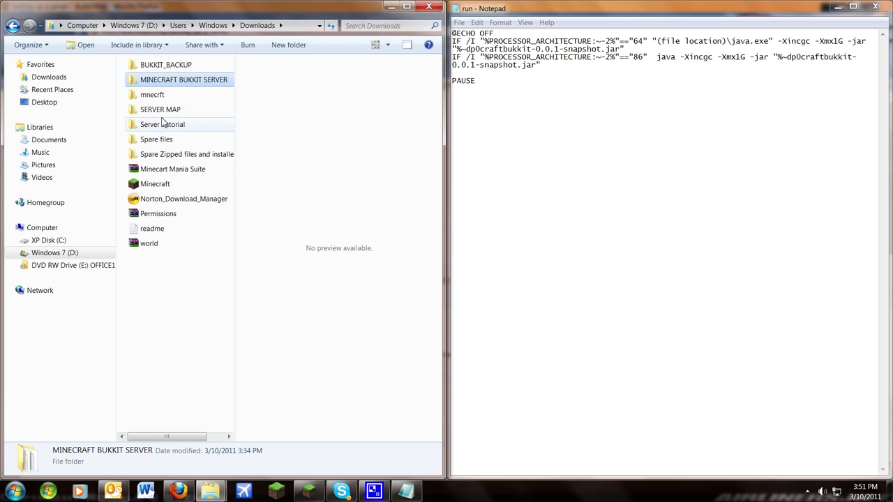
pyautogui.click(166, 113)
pyautogui.doubleClick(165, 115)
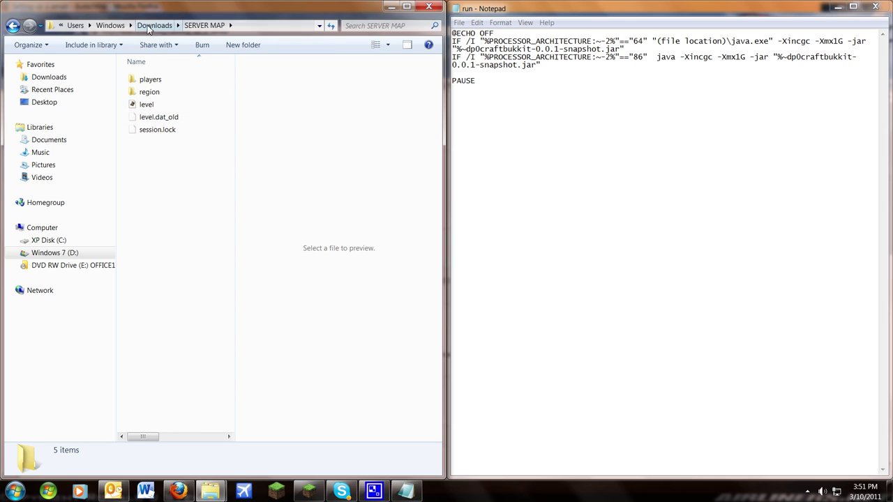
pyautogui.press('BackSpace')
pyautogui.click(164, 125)
pyautogui.doubleClick(164, 125)
pyautogui.click(162, 105)
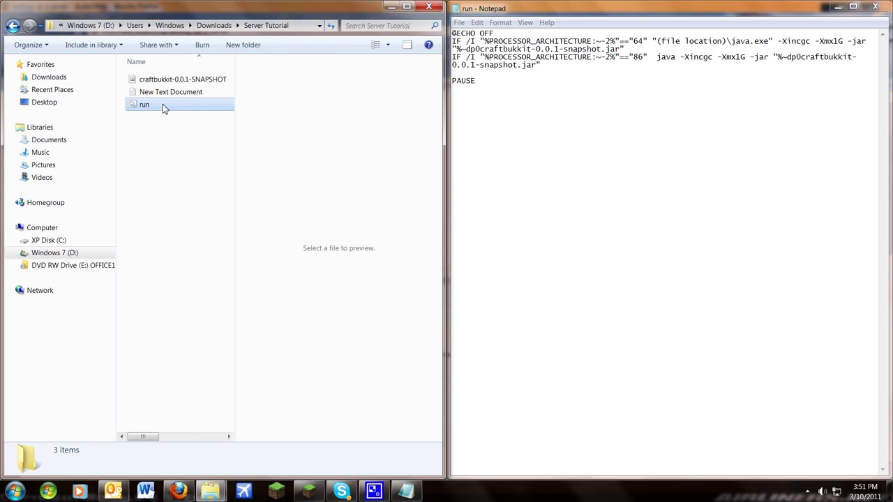
# - Delete the saved run file and paste the copied Run batch file in its place
pyautogui.press('Delete')
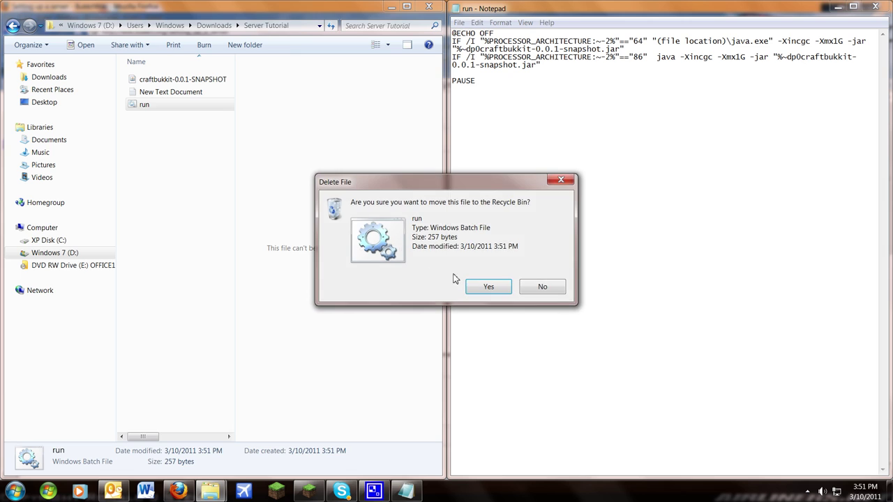
pyautogui.click(487, 288)
pyautogui.rightClick(167, 184)
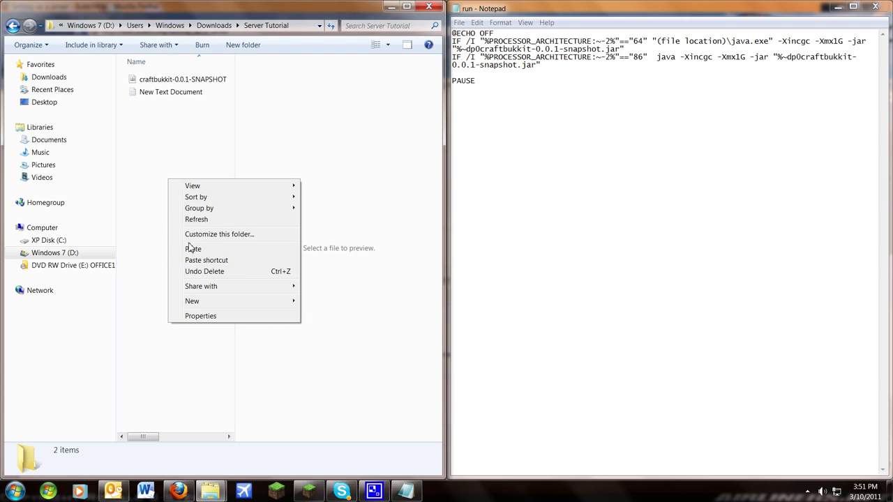
pyautogui.click(185, 249)
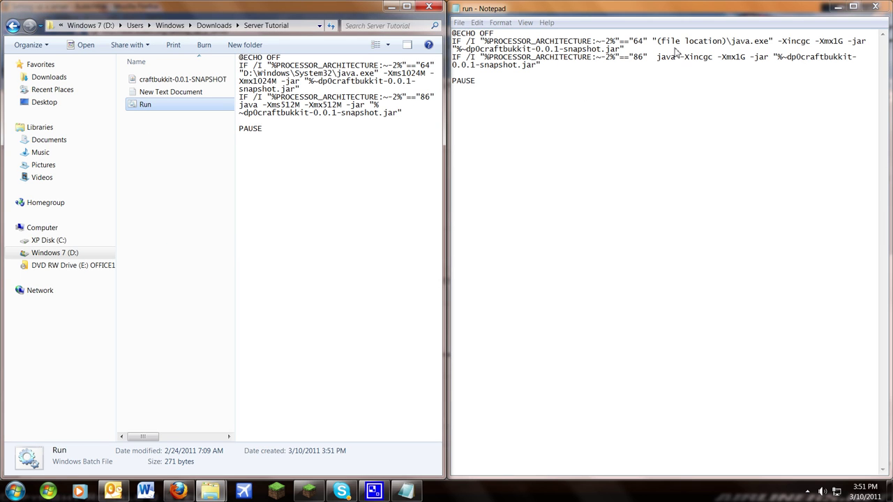
# - Delete the pasted Run file and the empty New Text Document
pyautogui.click(175, 94)
pyautogui.click(162, 106)
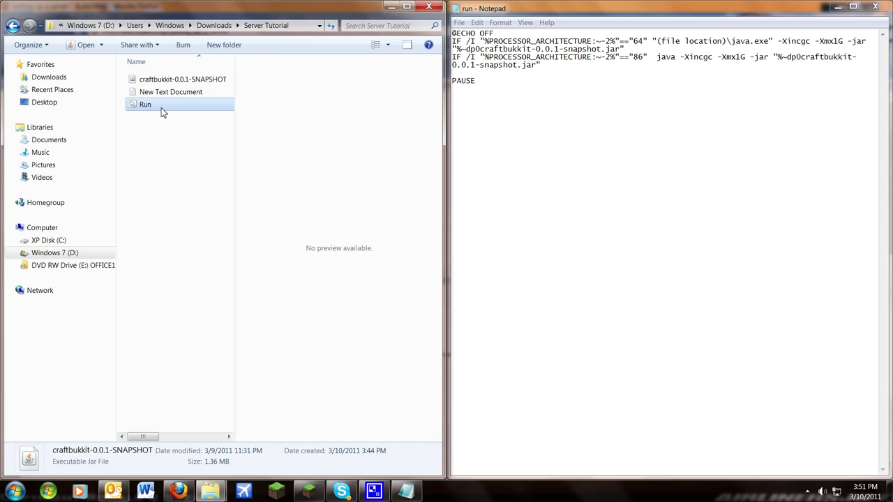
pyautogui.press('Delete')
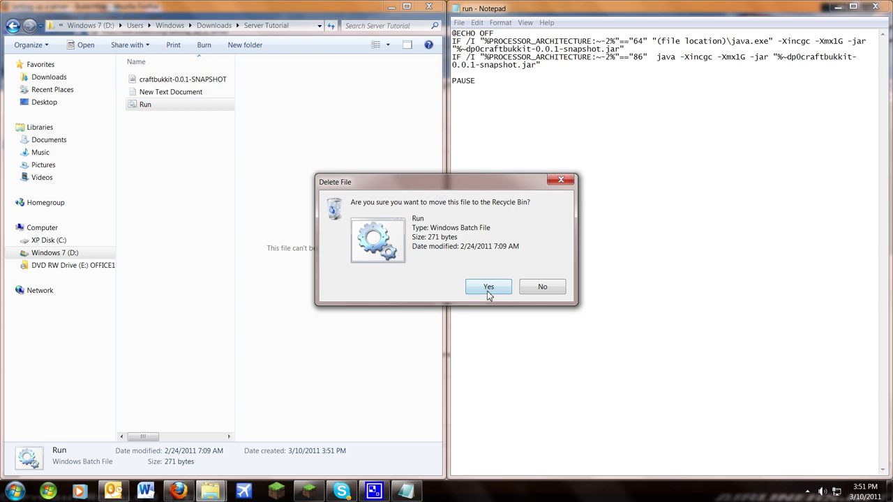
pyautogui.click(487, 285)
pyautogui.click(186, 96)
pyautogui.press('Delete')
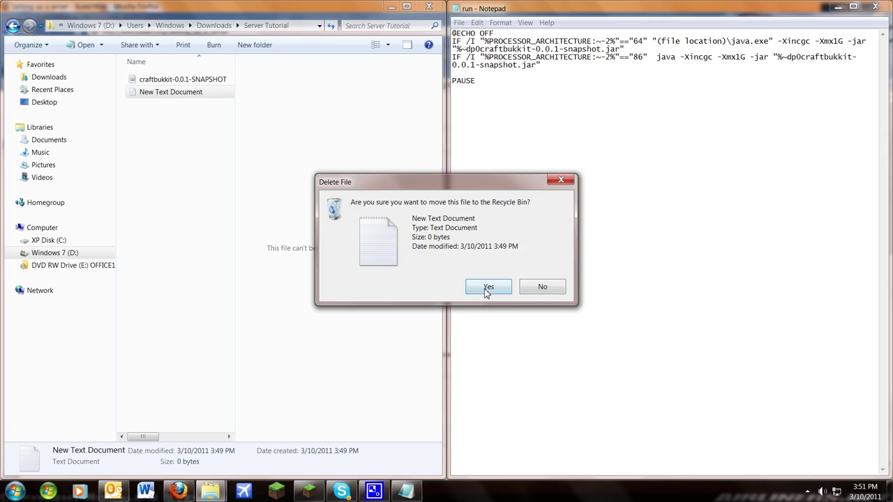
pyautogui.click(488, 286)
# - Copy Run from MINECRAFT BUKKIT SERVER again and paste it into Server Tutorial
pyautogui.click(213, 26)
pyautogui.doubleClick(152, 81)
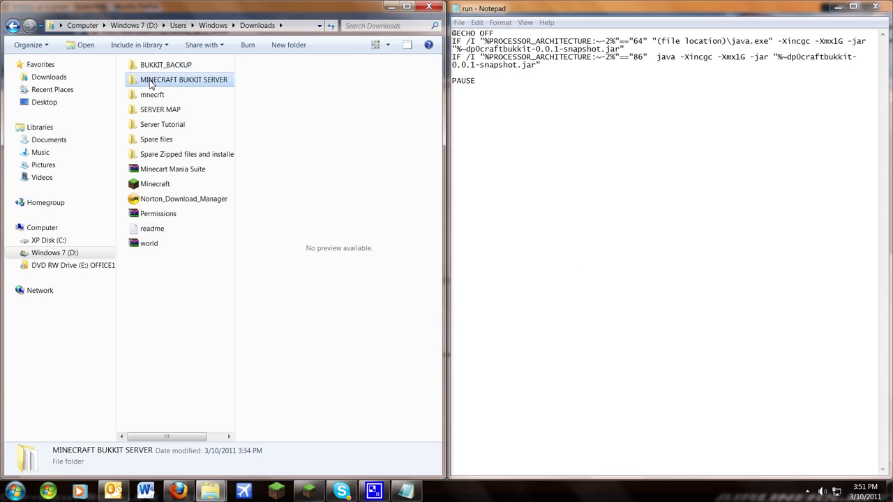
pyautogui.click(148, 183)
pyautogui.rightClick(148, 185)
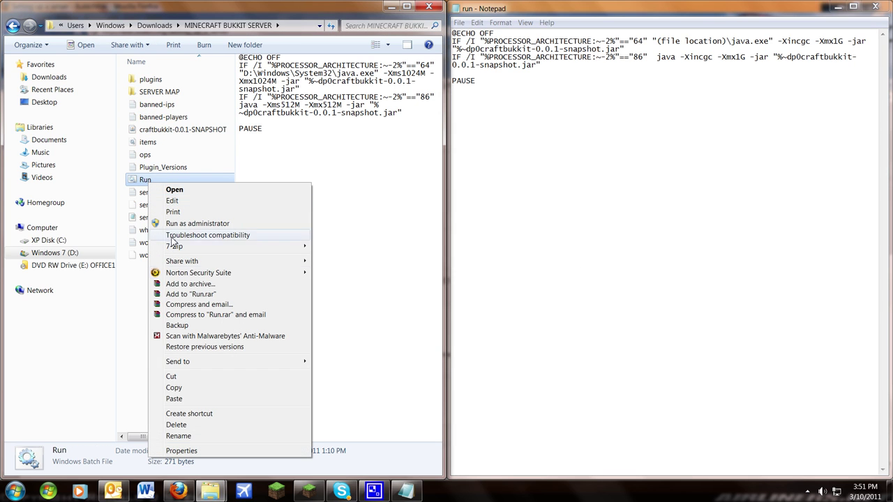
pyautogui.click(176, 387)
pyautogui.click(157, 25)
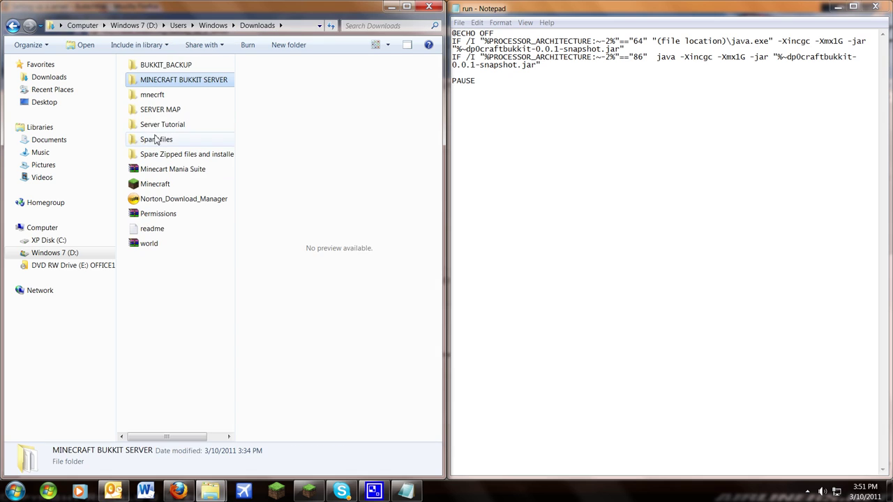
pyautogui.click(149, 110)
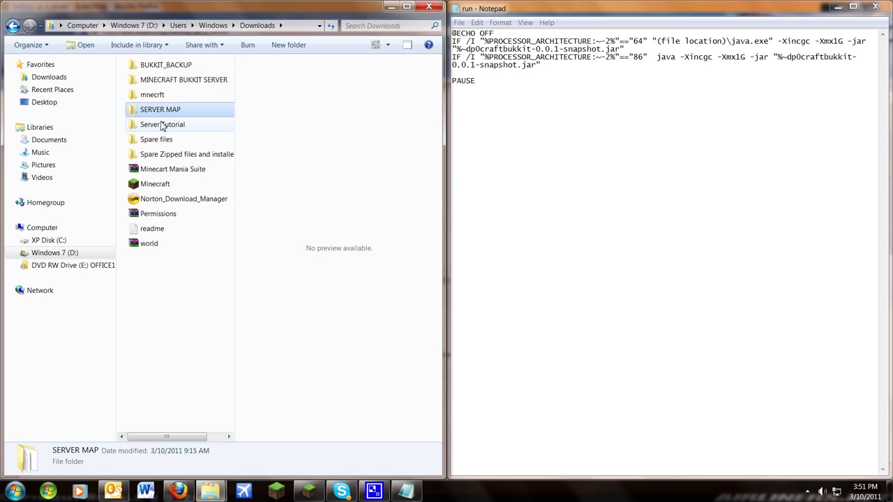
pyautogui.doubleClick(161, 125)
pyautogui.rightClick(163, 124)
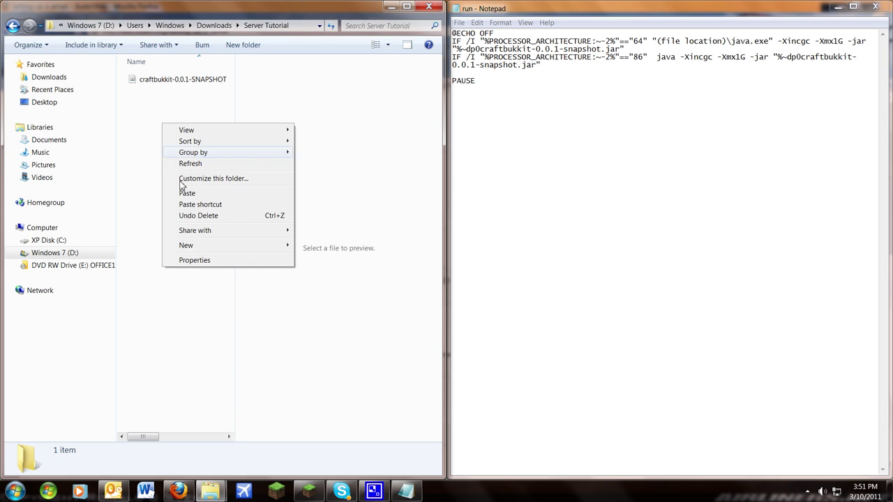
pyautogui.click(180, 195)
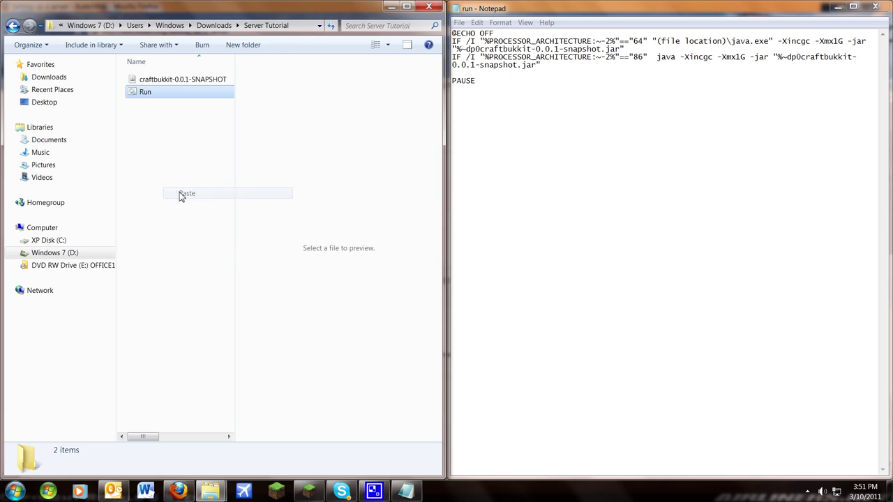
# - Launch CraftBukkit with Run, stop it after Done, and close the console window
pyautogui.doubleClick(141, 94)
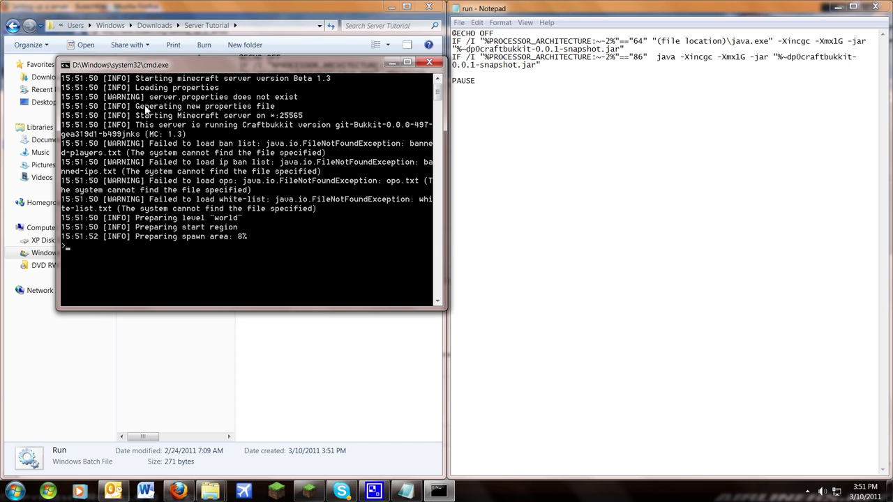
pyautogui.scroll(-2, 147, 117)
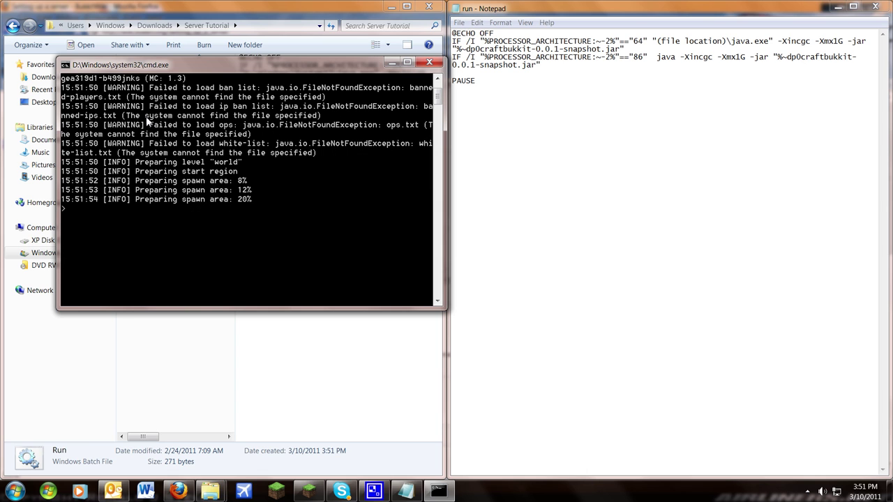
pyautogui.scroll(2, 196, 159)
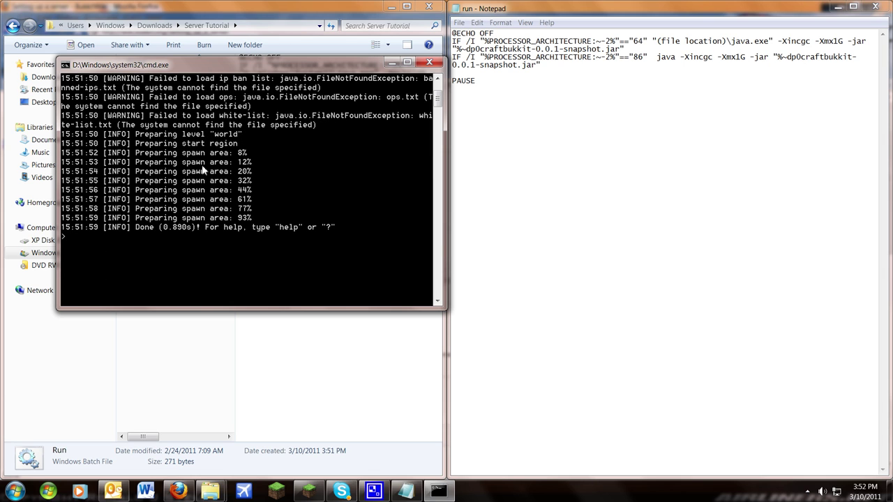
pyautogui.scroll(3, 190, 209)
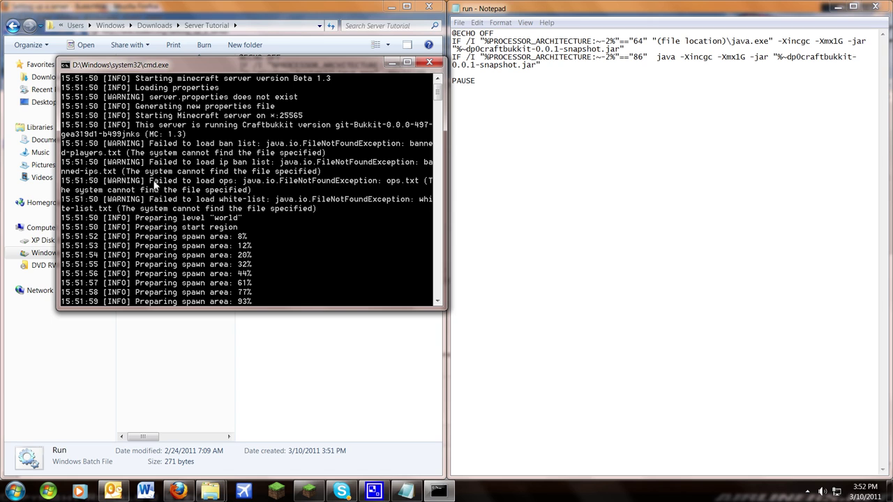
pyautogui.scroll(-4, 117, 180)
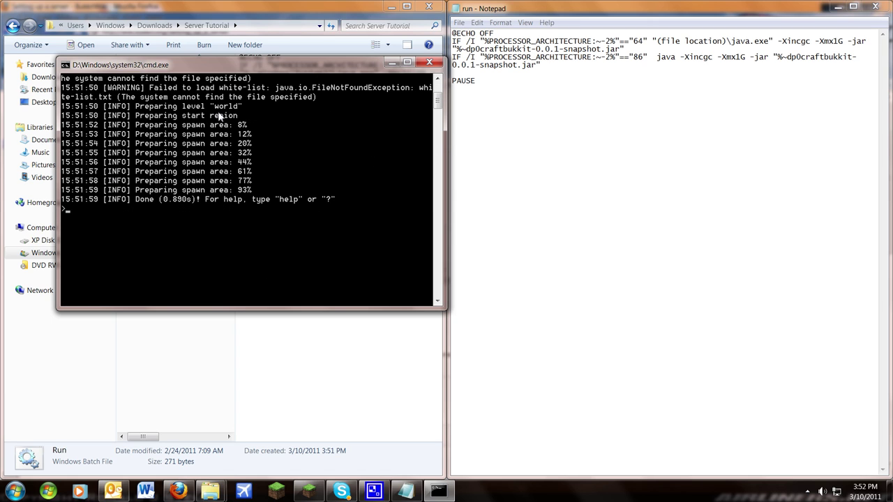
pyautogui.press('Return')
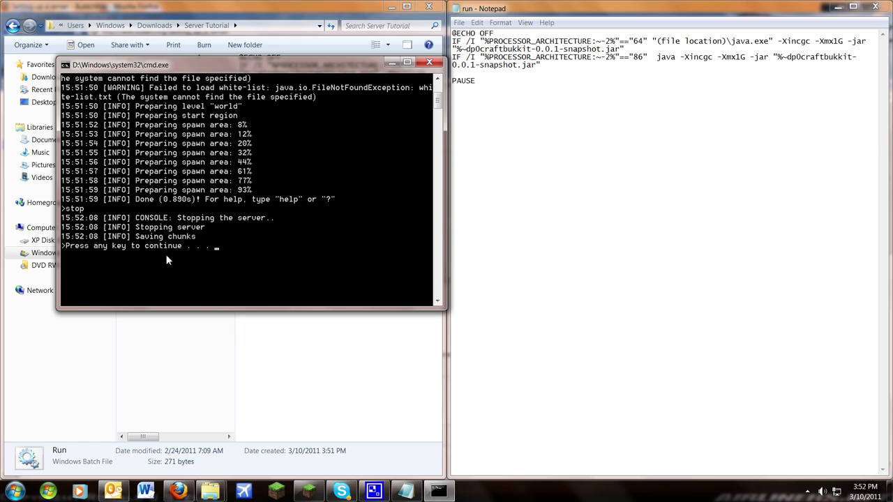
pyautogui.press('Return')
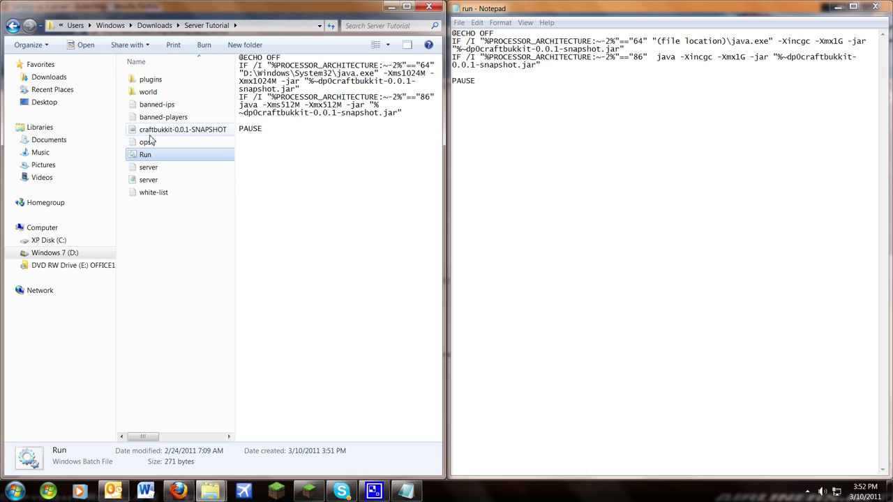
pyautogui.click(154, 104)
pyautogui.click(144, 154)
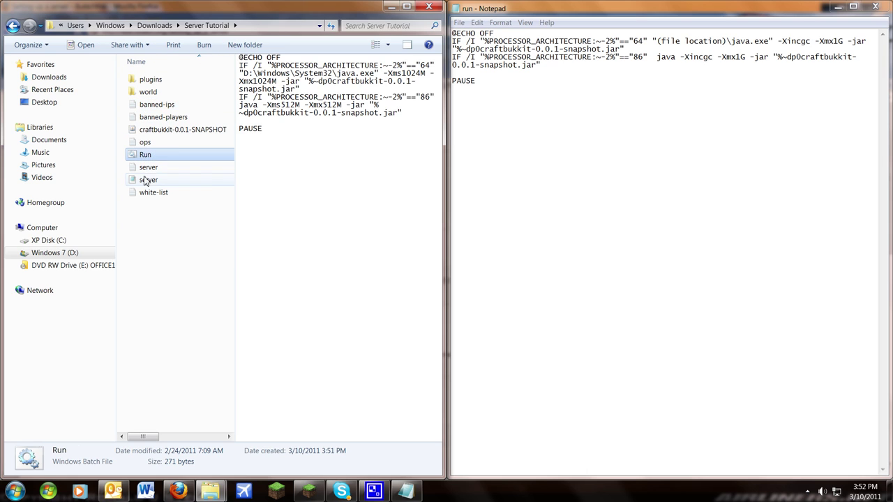
pyautogui.click(146, 180)
pyautogui.click(148, 194)
pyautogui.click(152, 180)
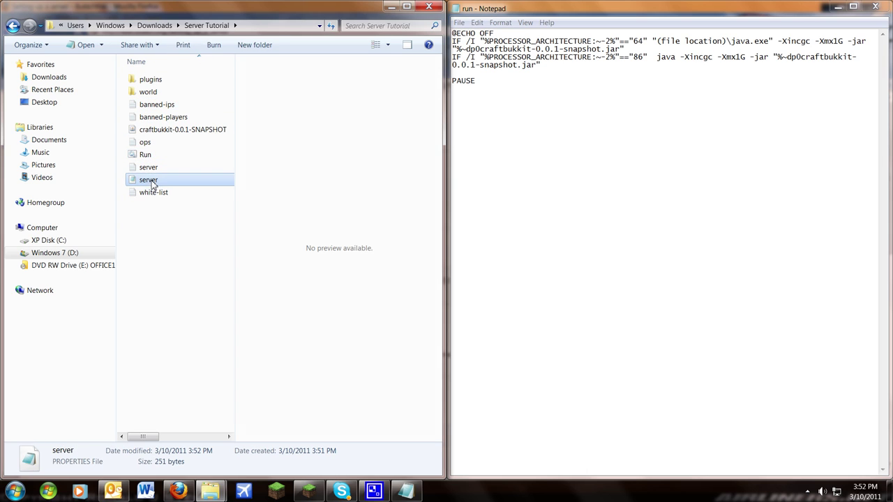
pyautogui.click(155, 169)
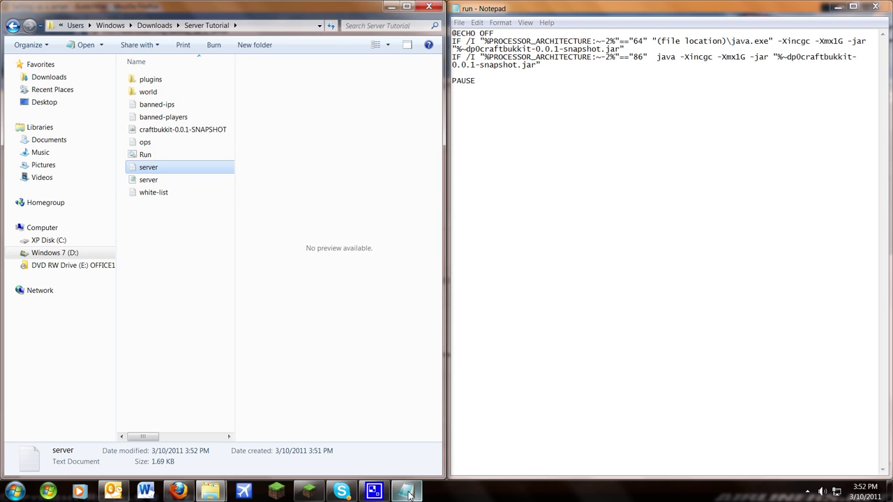
pyautogui.click(359, 467)
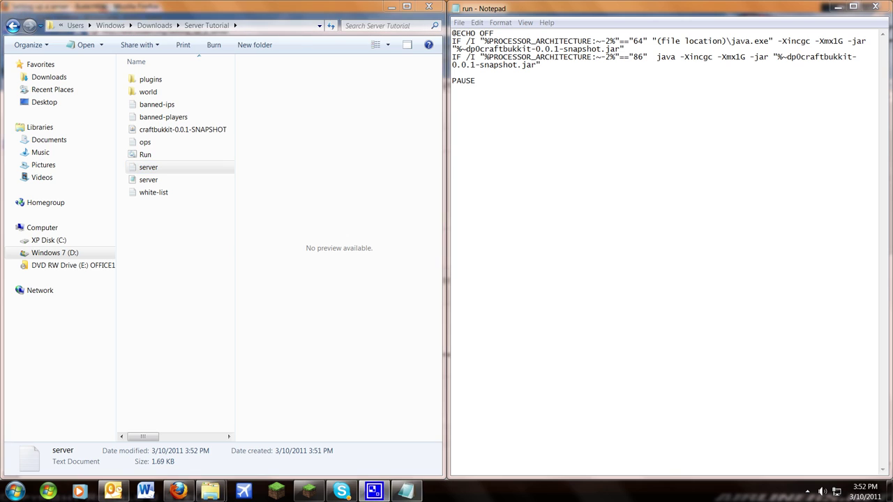
pyautogui.rightClick(374, 492)
pyautogui.click(807, 492)
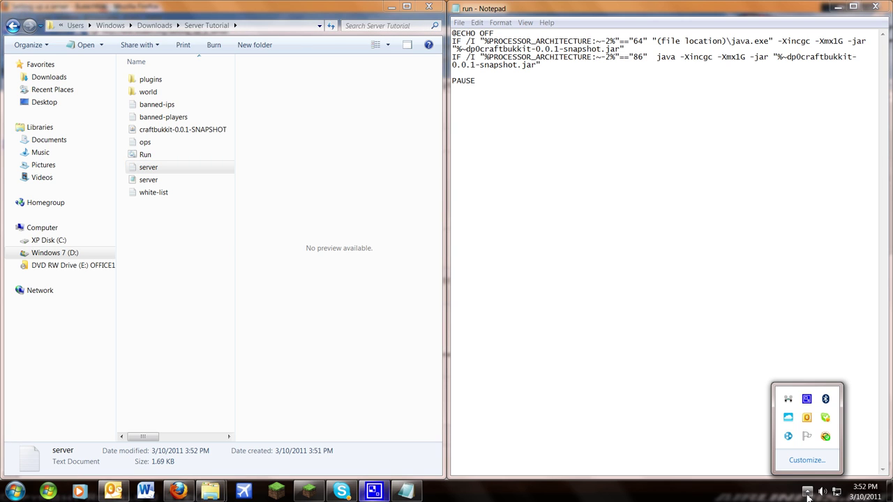
pyautogui.click(808, 400)
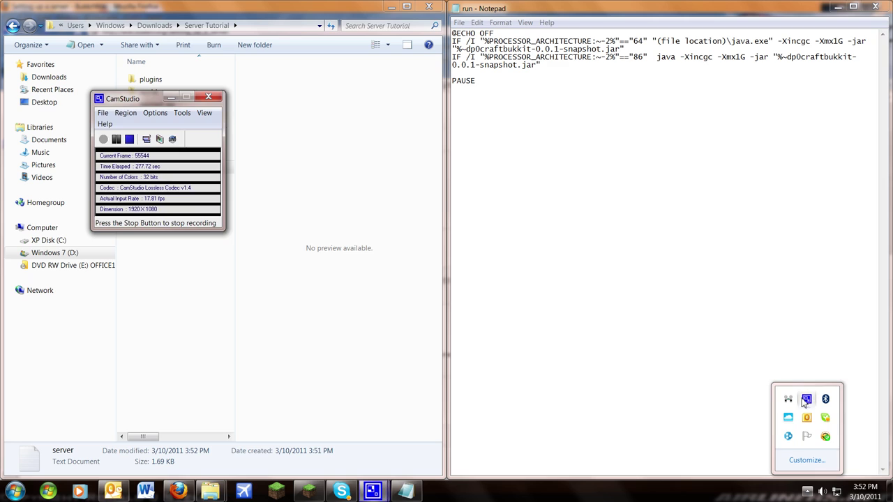